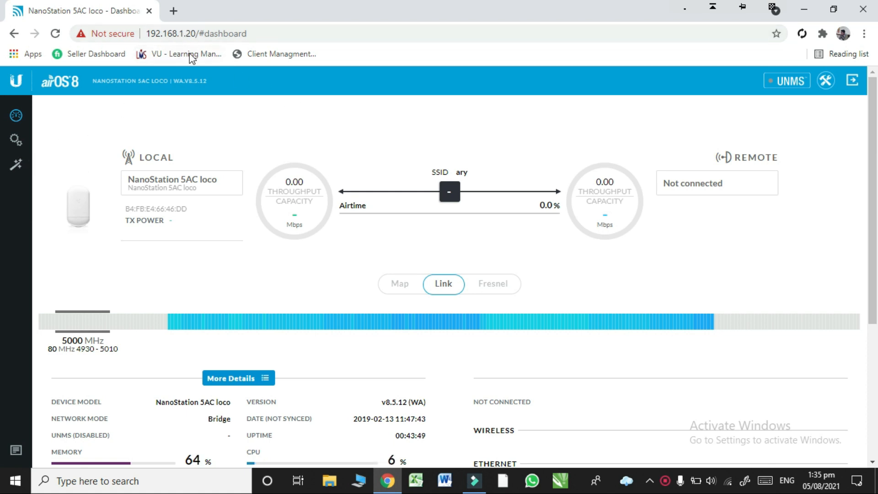
Step: Review the dashboard's device address, link status, device details, wireless information and Ethernet information
left_click(255, 34)
left_click(366, 111)
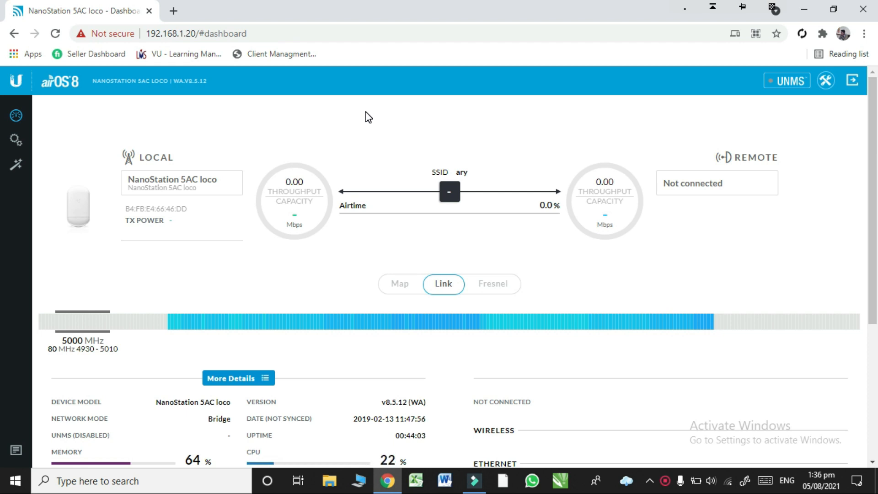
left_click_drag(874, 153, 874, 240)
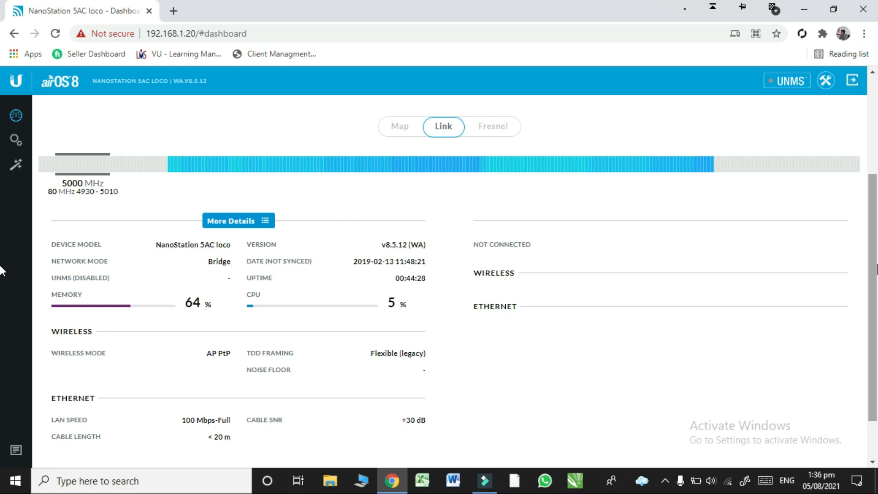
scroll(1, 270, "down", 2)
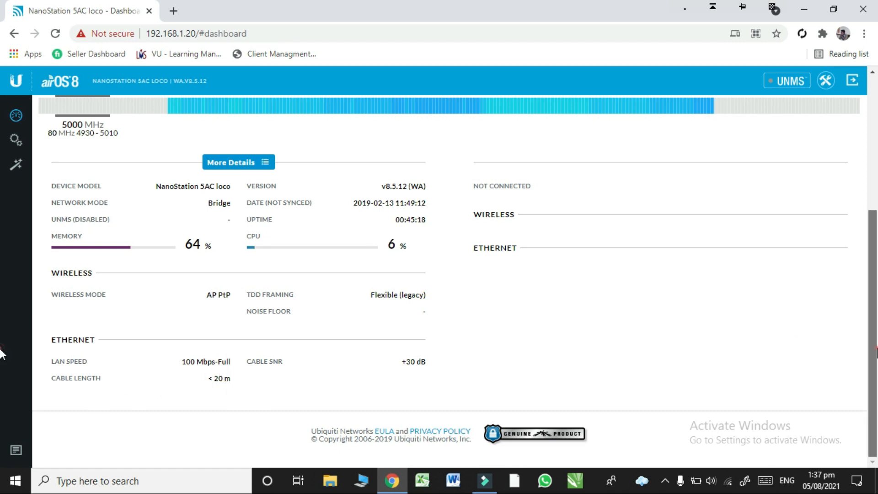
scroll(798, 330, "up", 5)
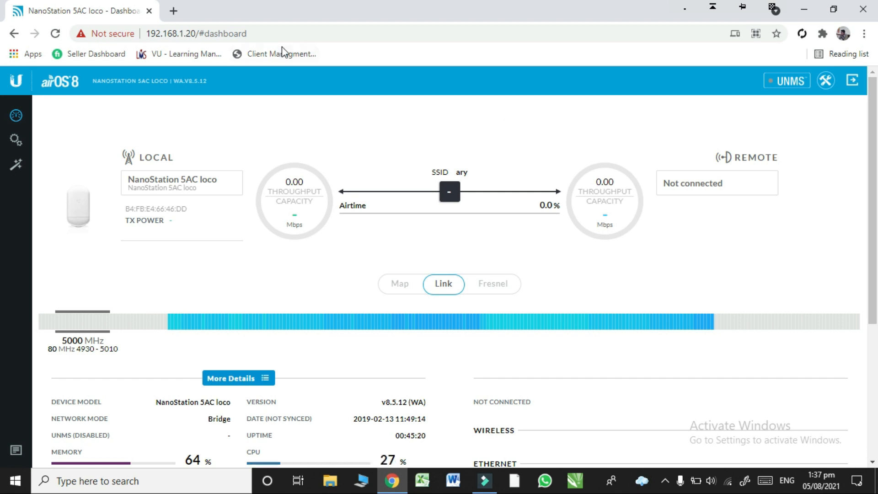
Step: Open the wireless settings and examine the available wireless modes along with the SSID and country fields
left_click(23, 138)
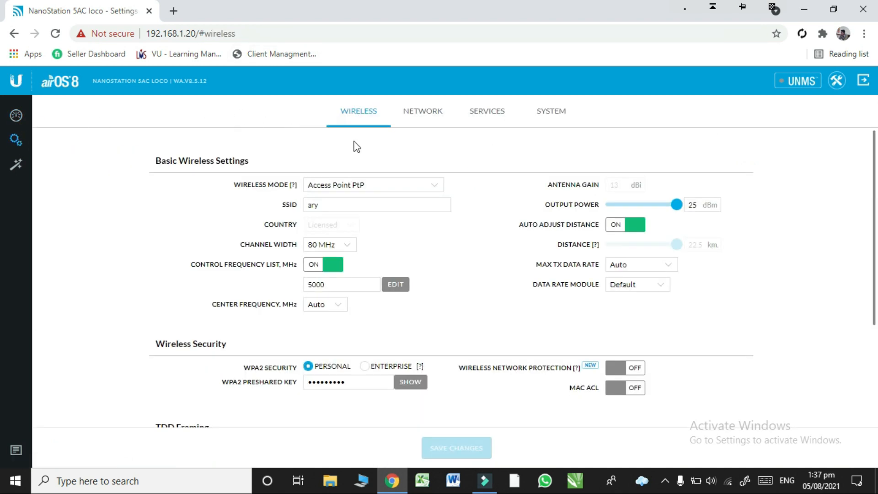
left_click(393, 188)
left_click(381, 186)
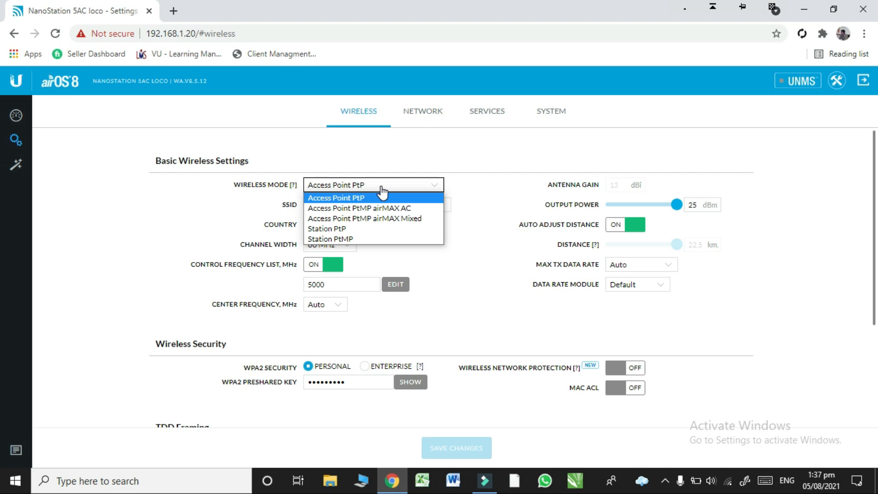
left_click(381, 188)
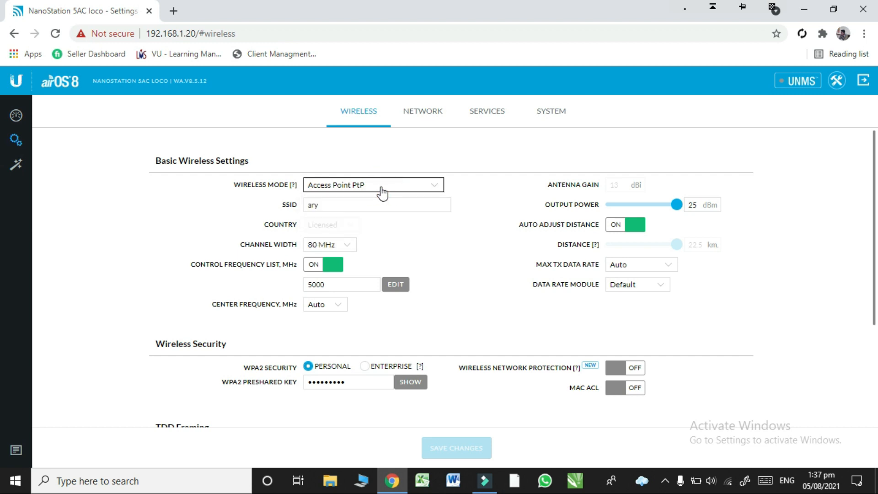
left_click(376, 204)
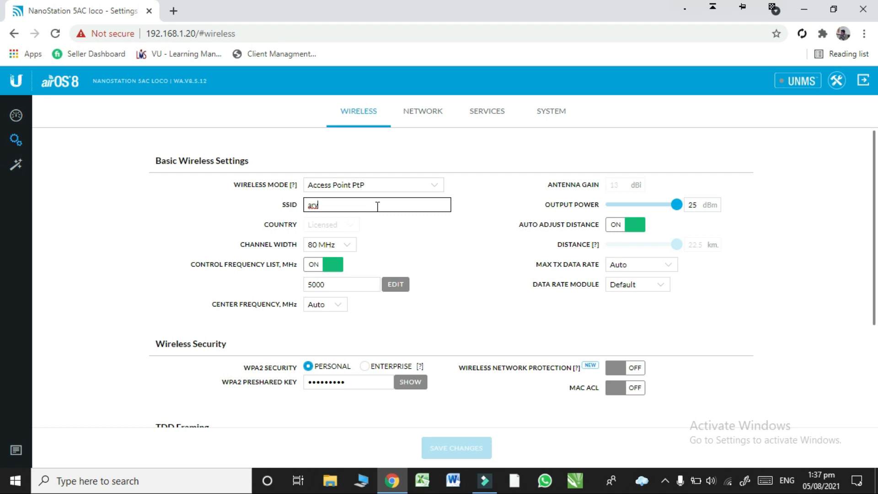
left_click(330, 223)
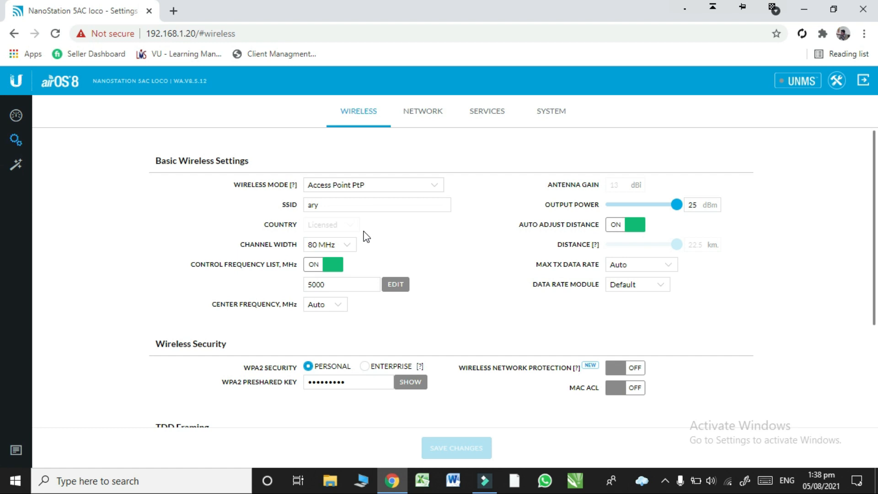
Step: Try a 40 MHz channel width and switching off the control frequency list, restoring 80 MHz and the list to on
left_click(349, 244)
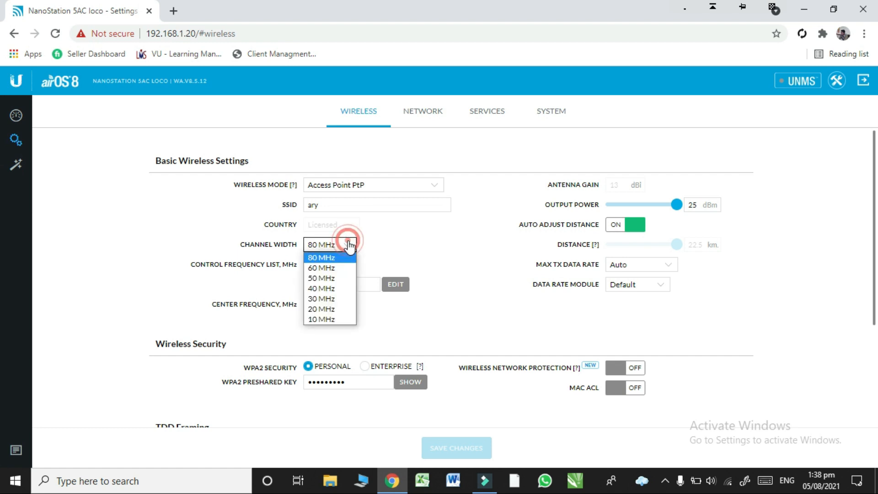
left_click(332, 289)
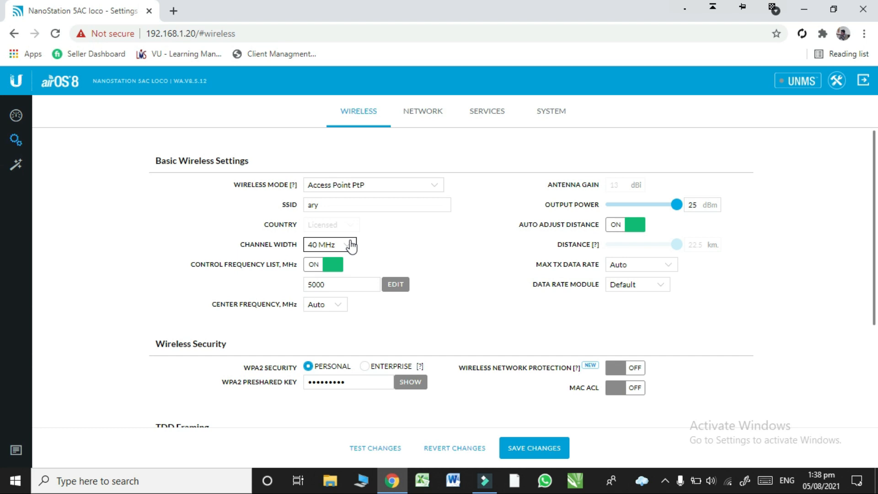
left_click(351, 246)
left_click(345, 257)
left_click(320, 266)
left_click(322, 266)
Step: Examine the frequencies offered in the control frequency list, keeping 5000 selected, and the center frequency options
left_click(399, 283)
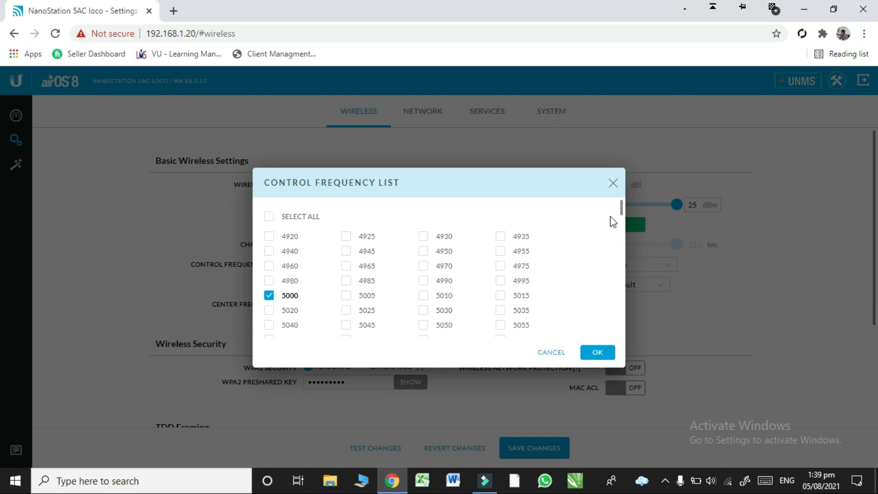
left_click(622, 209)
left_click_drag(622, 209, 619, 255)
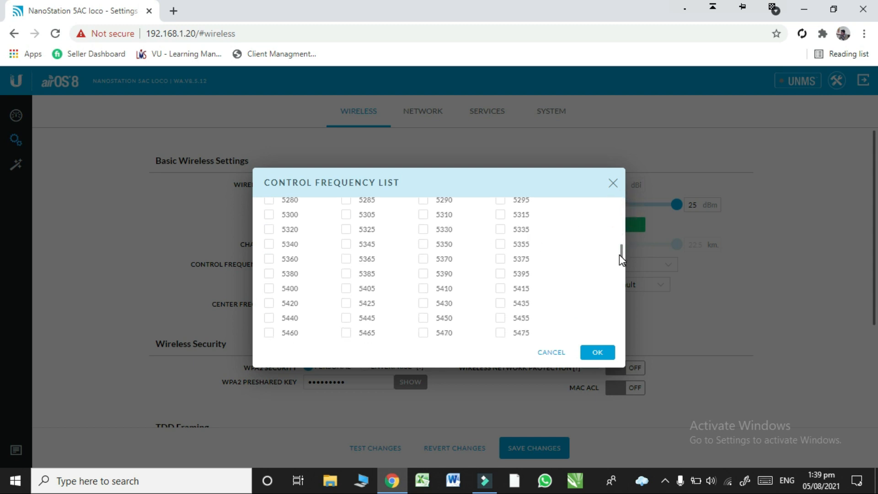
left_click(597, 353)
left_click(337, 306)
left_click(337, 305)
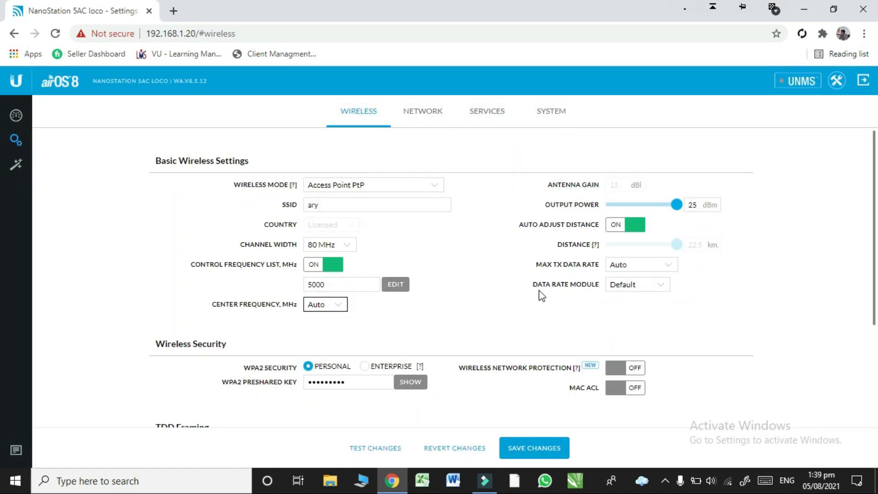
Step: Reveal the WPA2 preshared key and review the wireless security, TDD framing and advanced settings
scroll(394, 183, "down", 3)
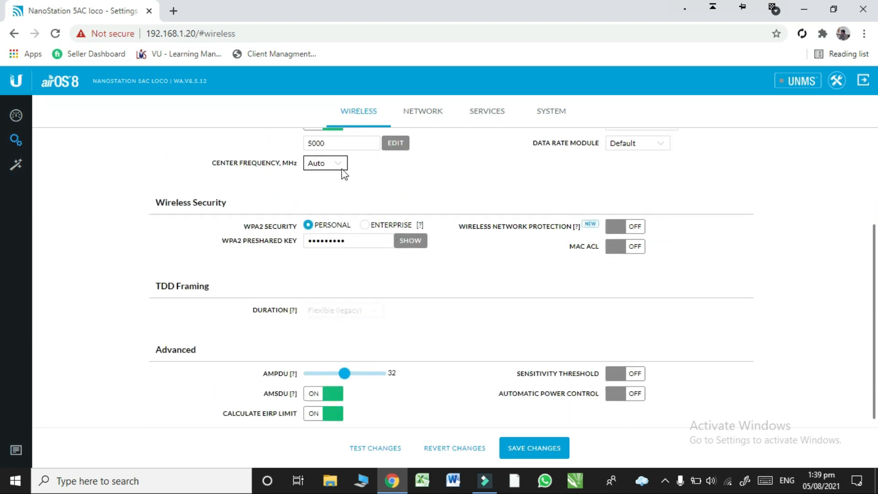
left_click(378, 243)
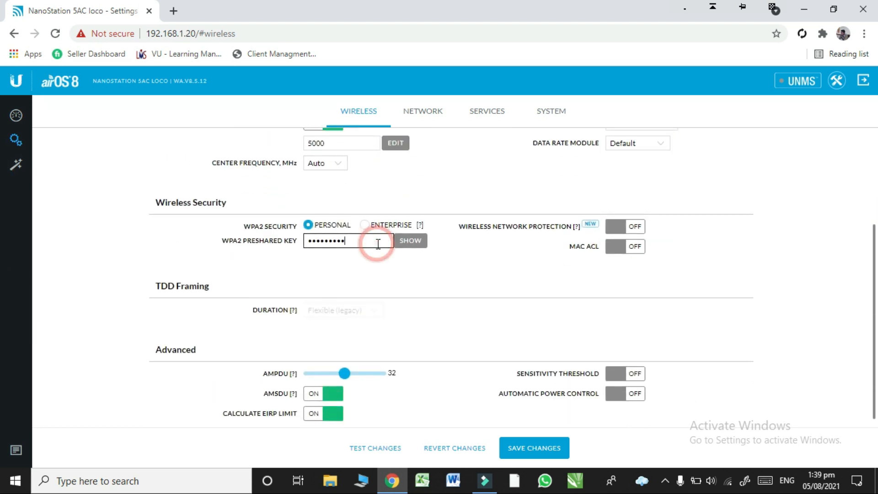
left_click(399, 247)
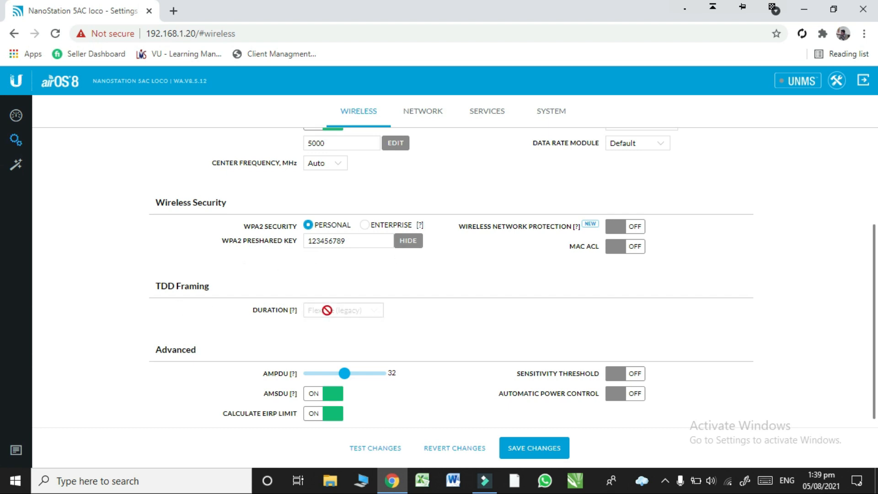
scroll(2, 236, "down", 1)
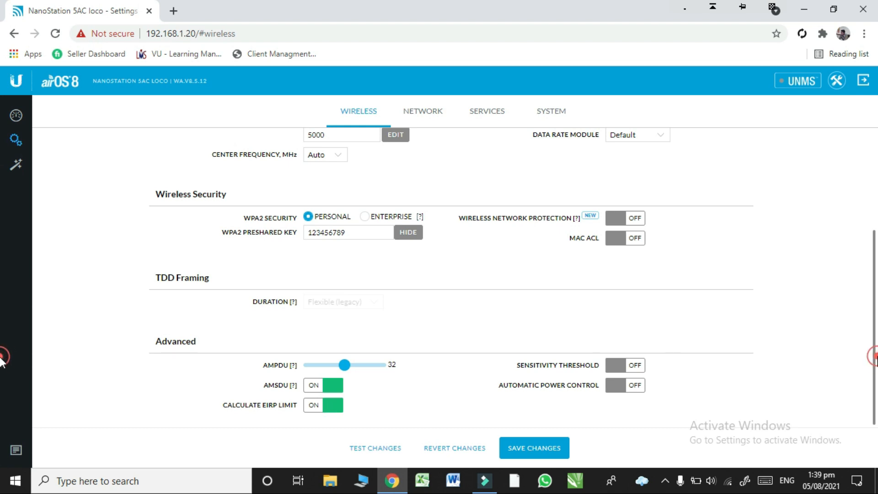
scroll(2, 259, "up", 2)
scroll(1, 258, "up", 1)
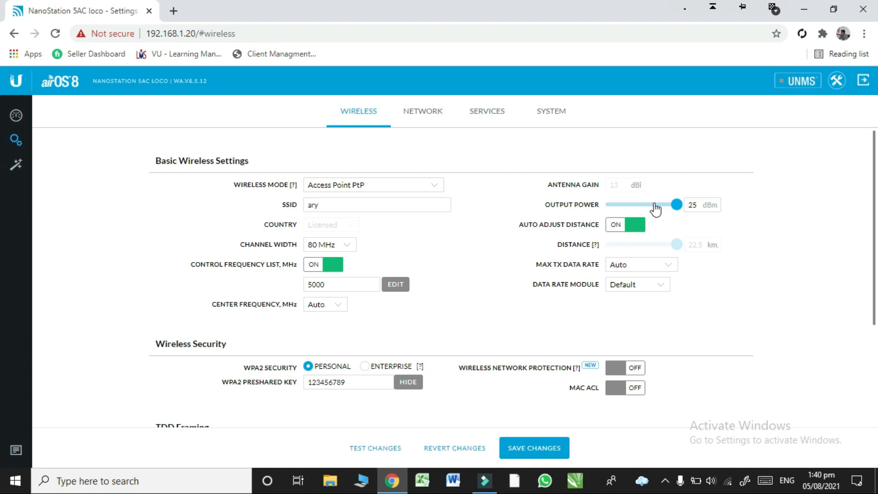
Step: Check the output power range and review the remaining wireless security and advanced settings
left_click_drag(677, 205, 702, 206)
left_click(705, 204)
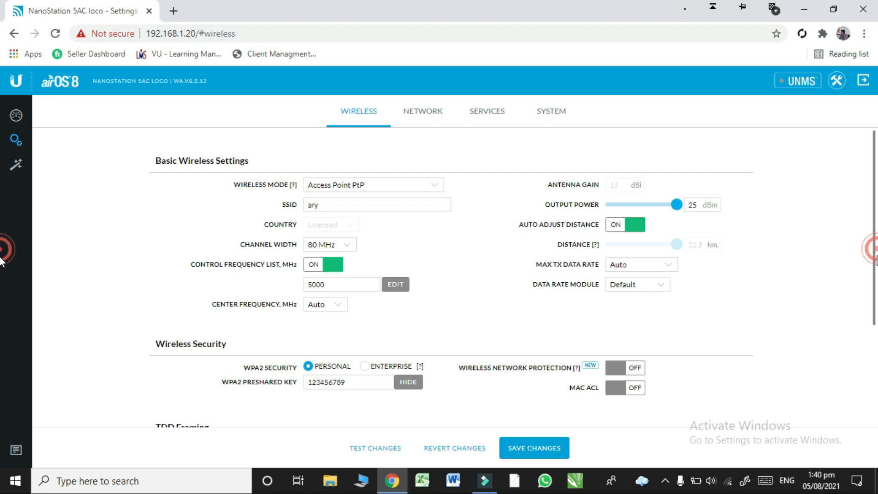
scroll(1, 297, "down", 2)
scroll(2, 320, "down", 1)
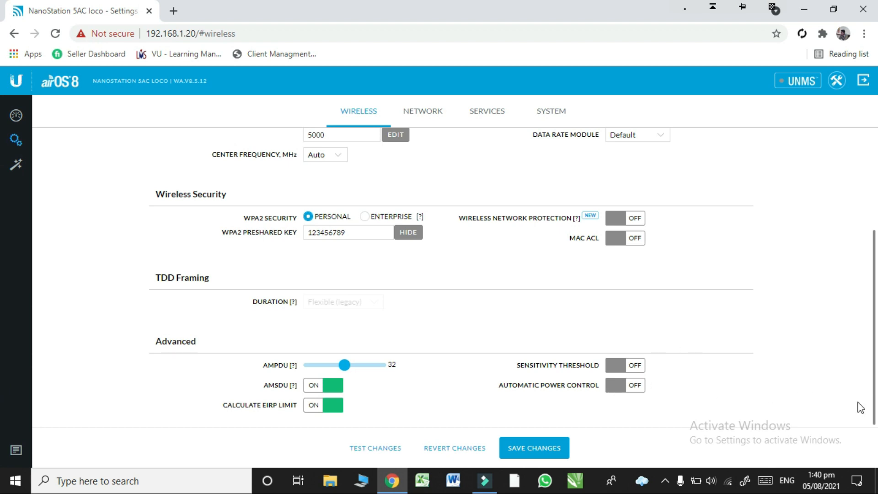
left_click_drag(877, 365, 877, 363)
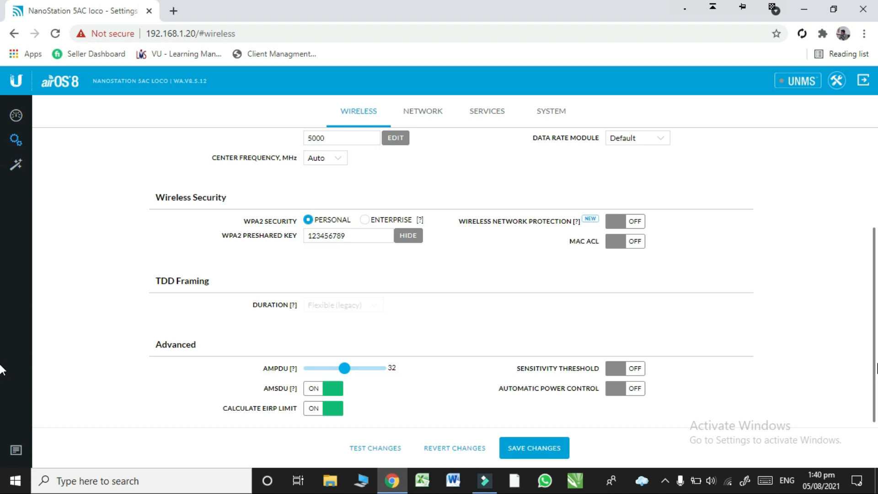
scroll(0, 366, "up", 3)
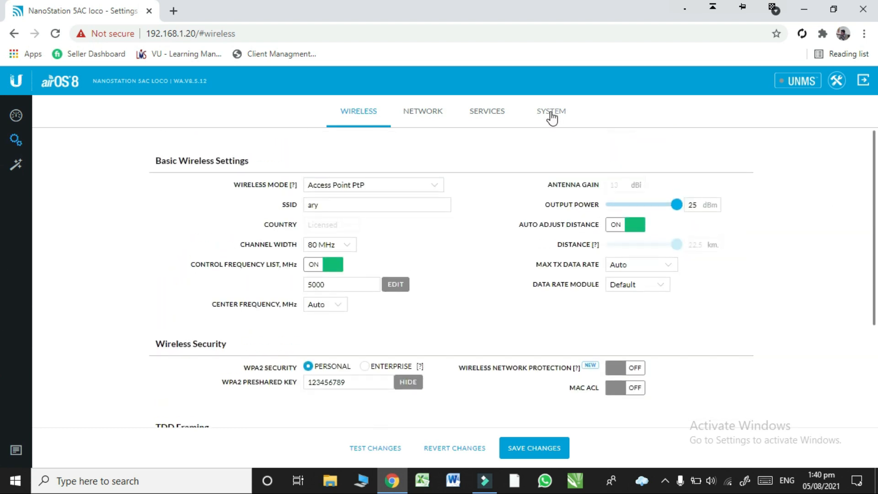
Step: Open the network settings and examine the available network modes and management network settings
left_click(427, 113)
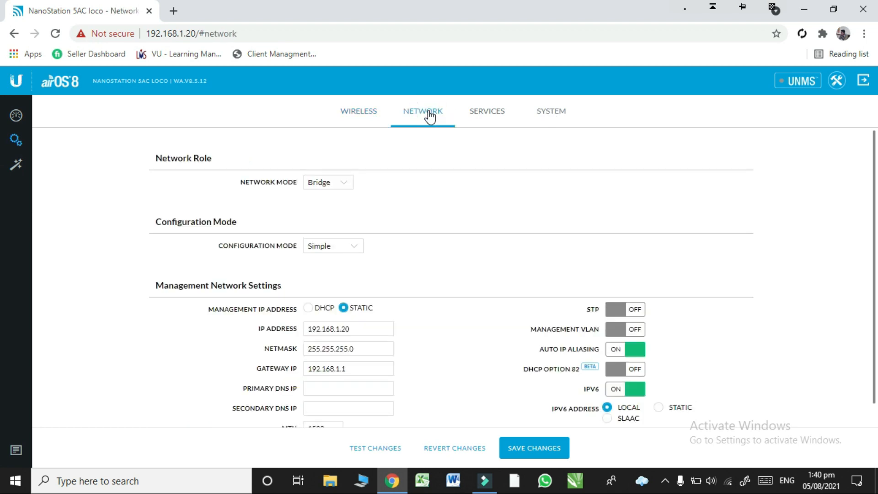
left_click(346, 180)
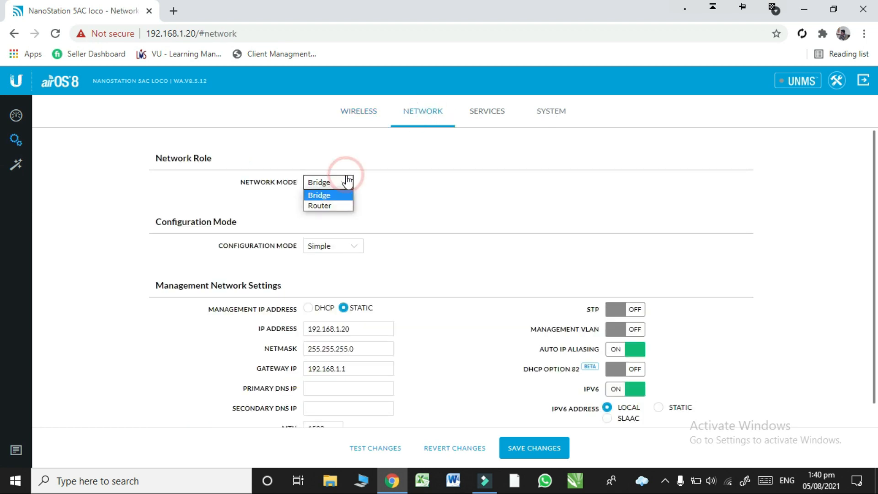
left_click(347, 180)
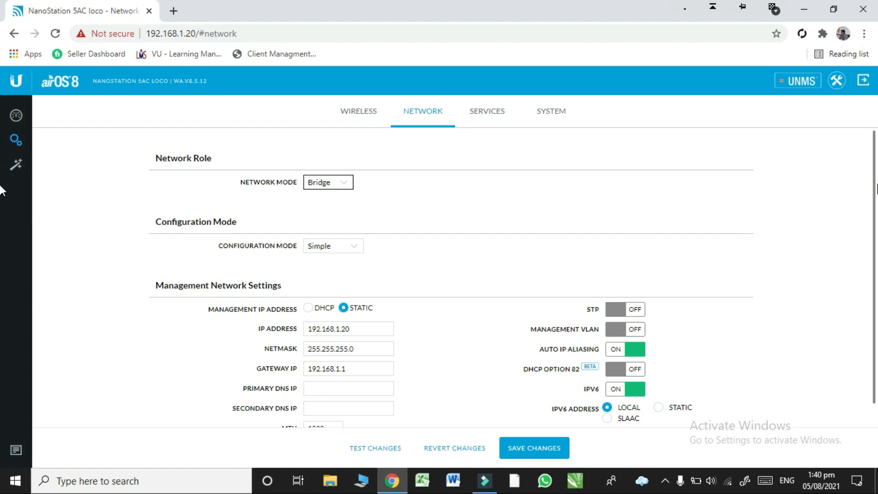
scroll(1, 187, "down", 1)
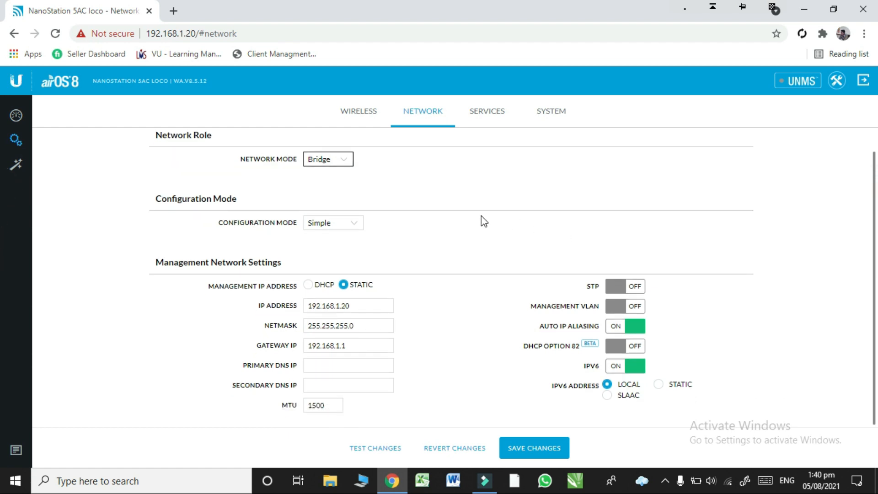
Step: Try the Advanced configuration mode for the network and return it to Simple
left_click(354, 224)
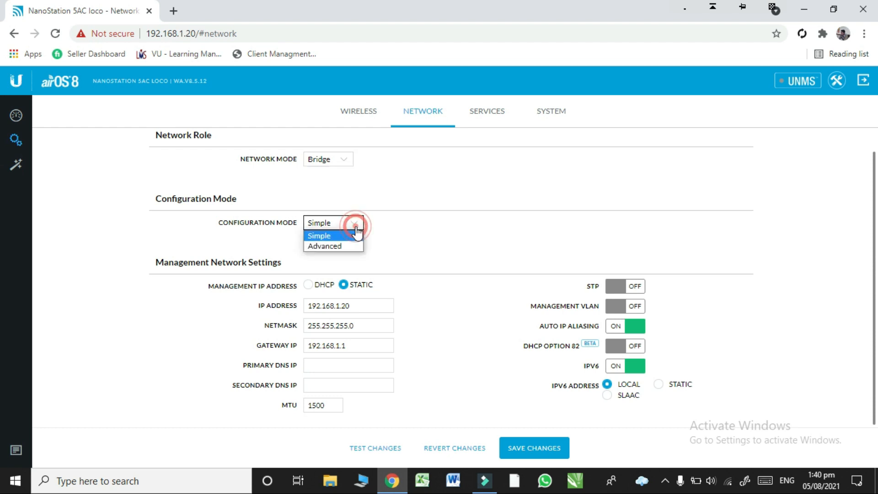
left_click(347, 246)
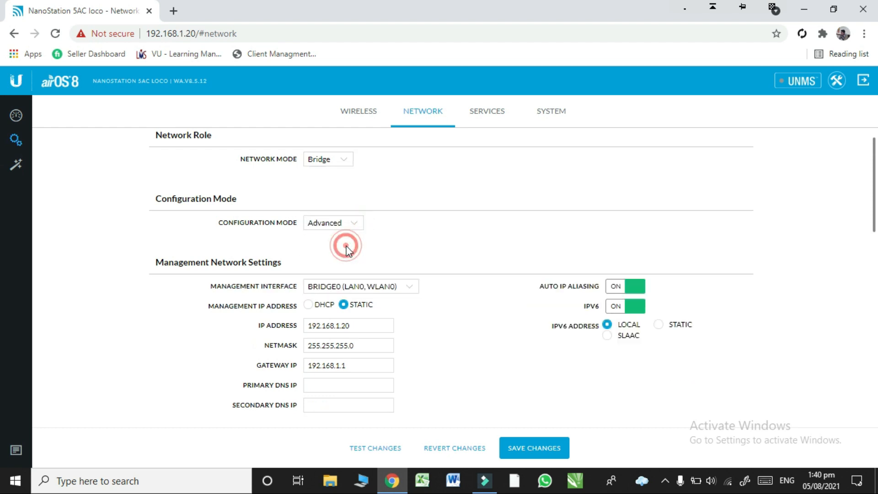
left_click(374, 329)
left_click(350, 224)
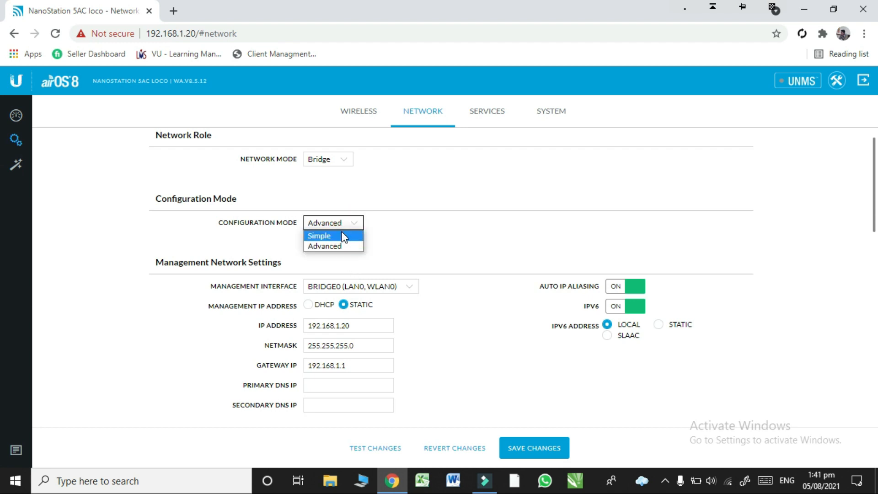
left_click(344, 236)
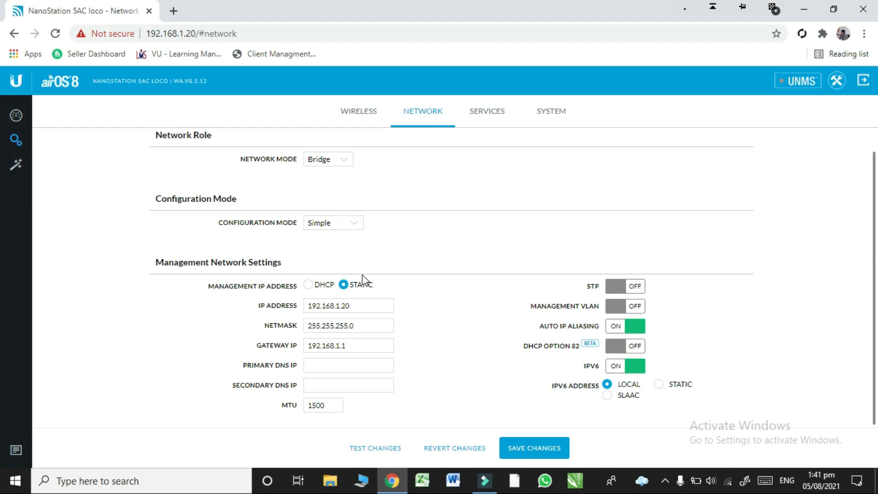
Step: Compare the management IP address with the device address used in the browser
left_click(355, 306)
left_click(193, 34)
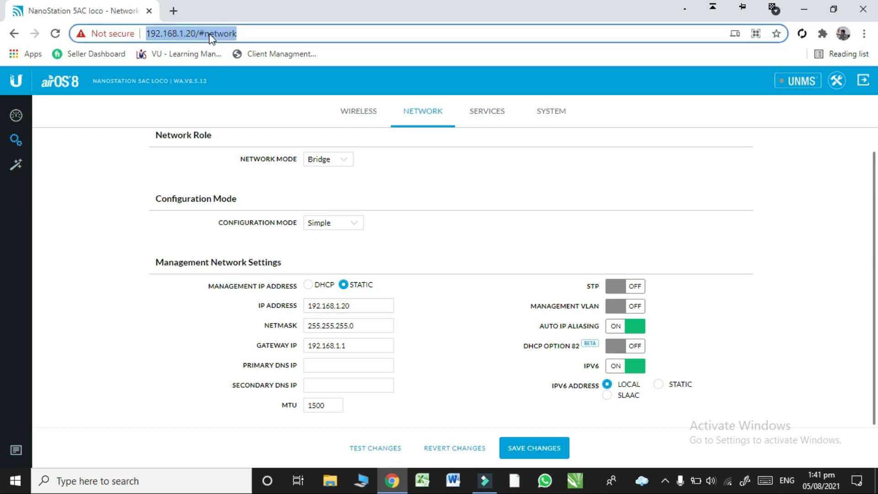
left_click(248, 33)
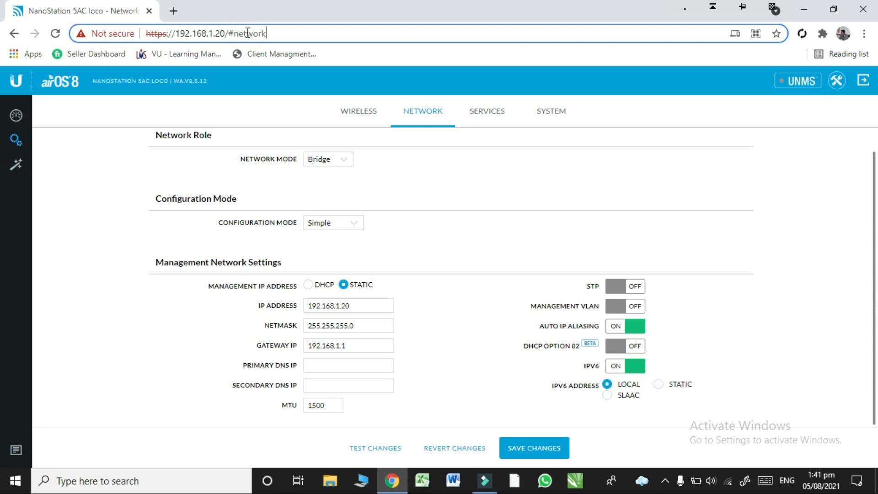
Step: Try 34.34.34.65 as the management IP address and restore it to 192.168.1.20
left_click(366, 300)
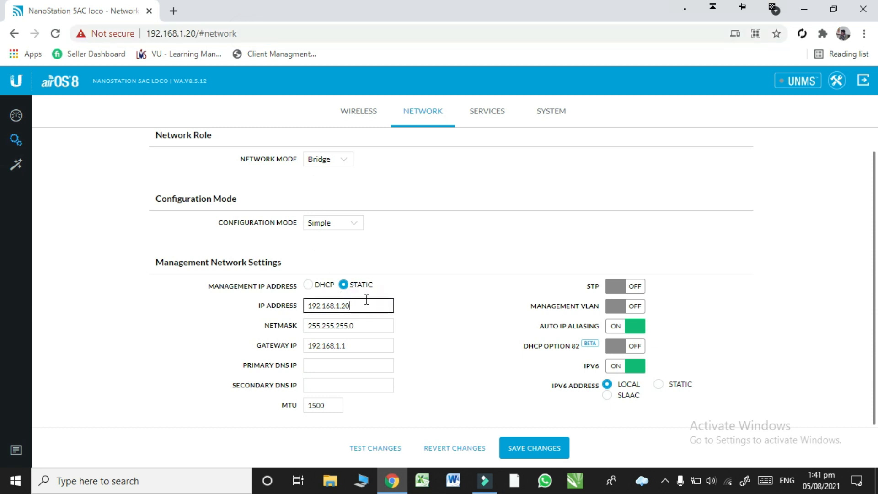
key("BackSpace")
key("BackSpace")
key("BackSpace")
key("BackSpace")
key("BackSpace")
key("BackSpace")
key("BackSpace")
key("BackSpace")
key("BackSpace")
key("BackSpace")
key("BackSpace")
key("BackSpace")
type("34.34.34.65")
key("BackSpace")
key("BackSpace")
key("BackSpace")
key("BackSpace")
key("BackSpace")
key("BackSpace")
key("BackSpace")
key("BackSpace")
key("BackSpace")
key("BackSpace")
type("192")
type(".1")
type("68")
type(".0")
key("BackSpace")
type("192")
Step: Examine the netmask and gateway IP of the management network and compare the gateway with the management IP address
left_click(335, 327)
left_click(369, 328)
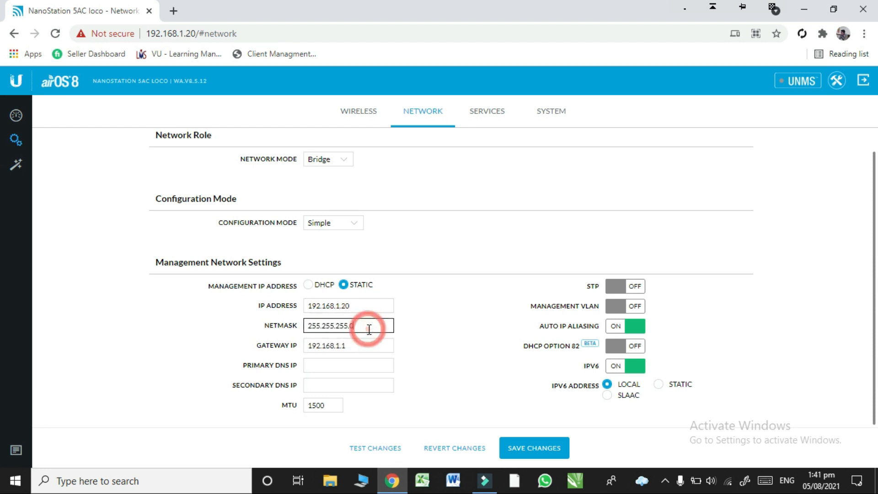
left_click(363, 344)
left_click(363, 344)
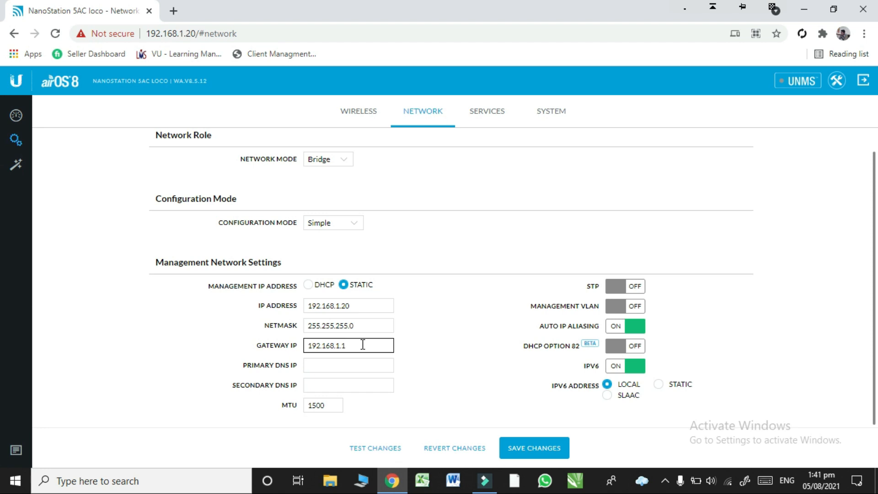
left_click(356, 307)
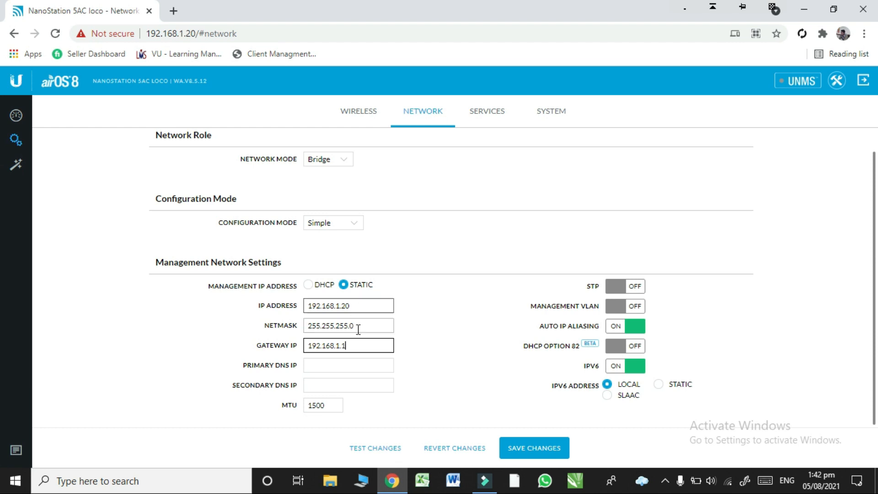
left_click(355, 350)
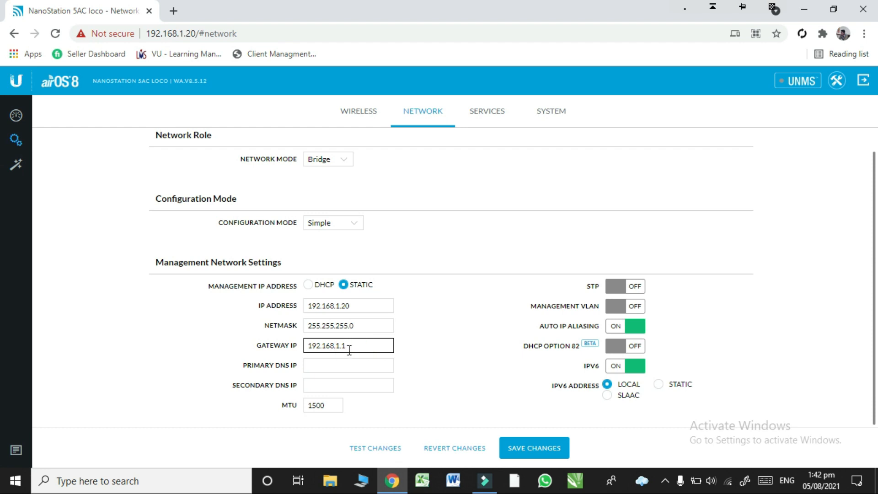
left_click_drag(342, 346, 306, 351)
left_click_drag(335, 305, 310, 304)
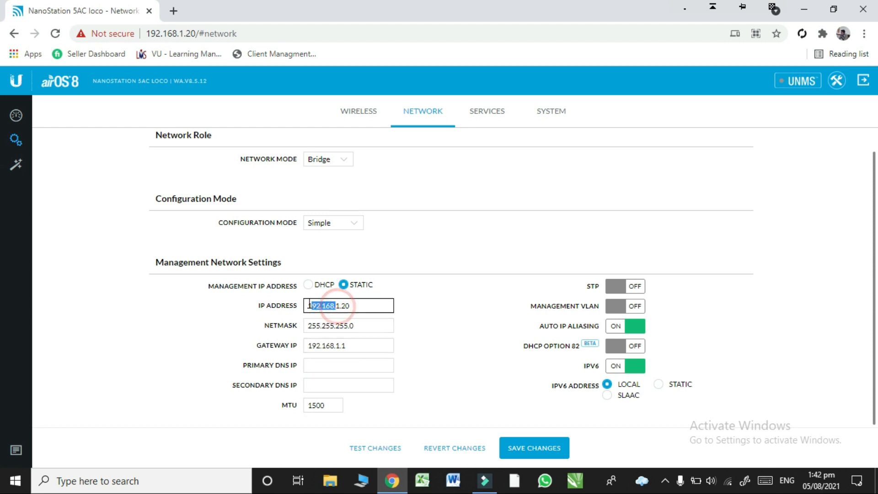
left_click(352, 345)
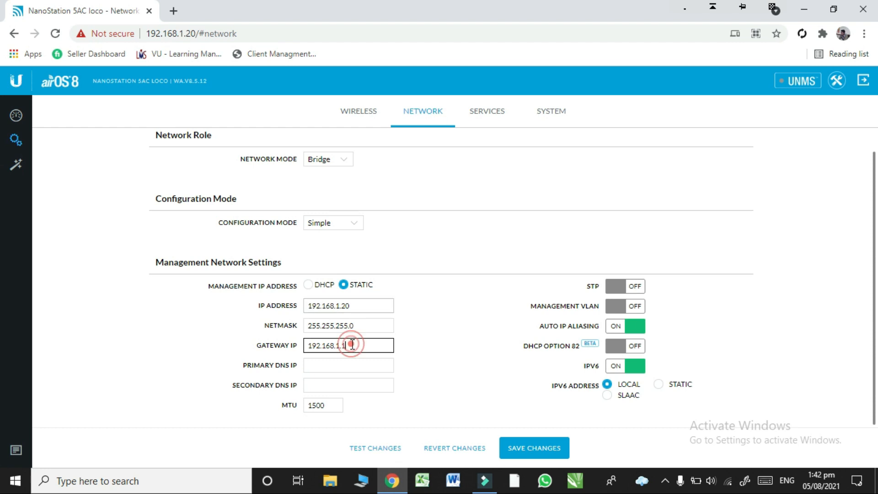
left_click(357, 304)
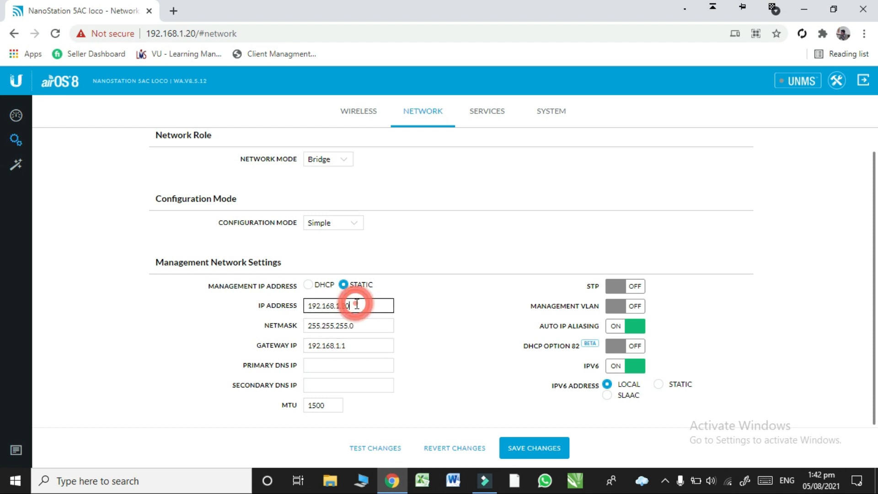
left_click(345, 344)
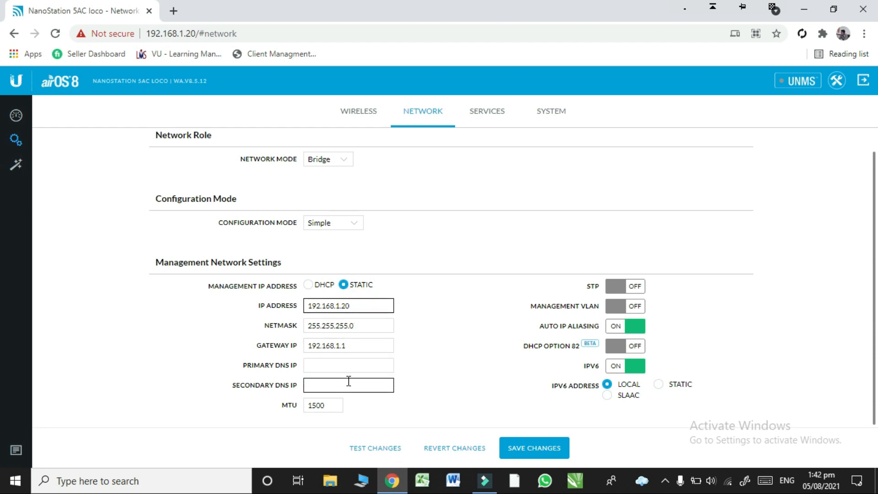
Step: Try enabling the management VLAN and switch it back off
left_click(876, 287)
left_click(617, 306)
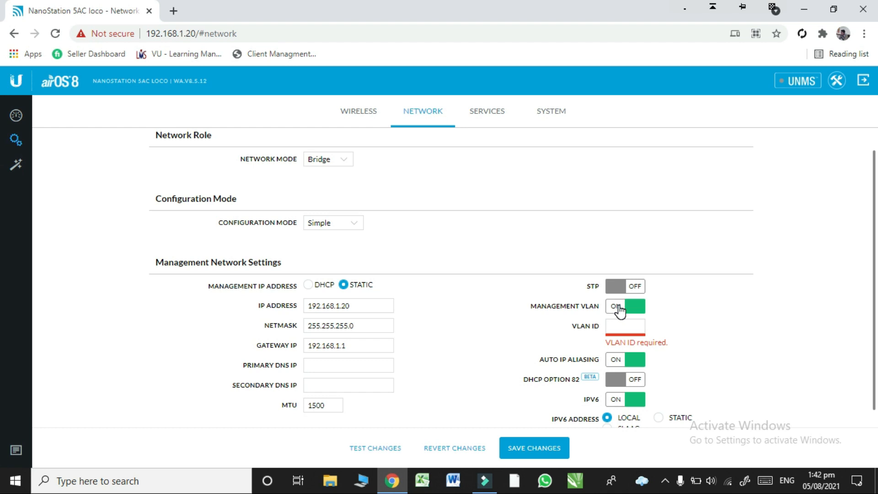
left_click(620, 310)
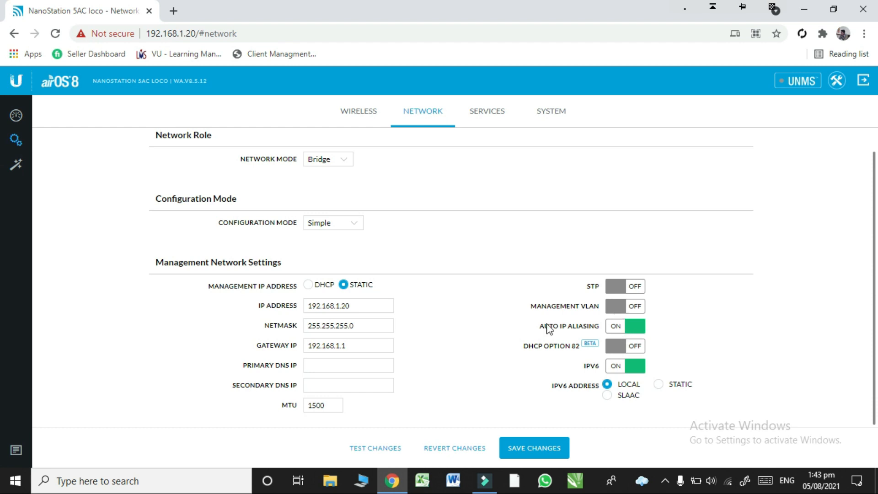
Step: Keep the management IP address static and turn off IPv6 in the management network settings
left_click(344, 286)
left_click(627, 368)
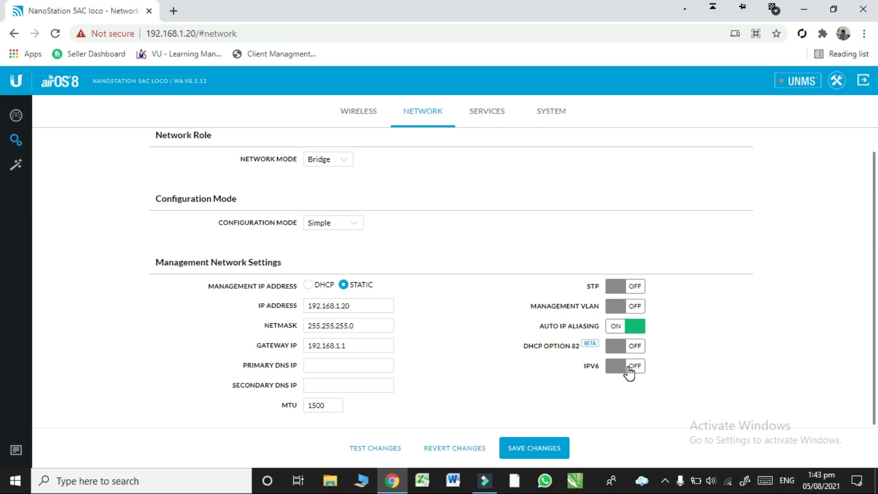
Step: Open the services settings, try enabling the remote log under System Log, and switch it back off
left_click(487, 120)
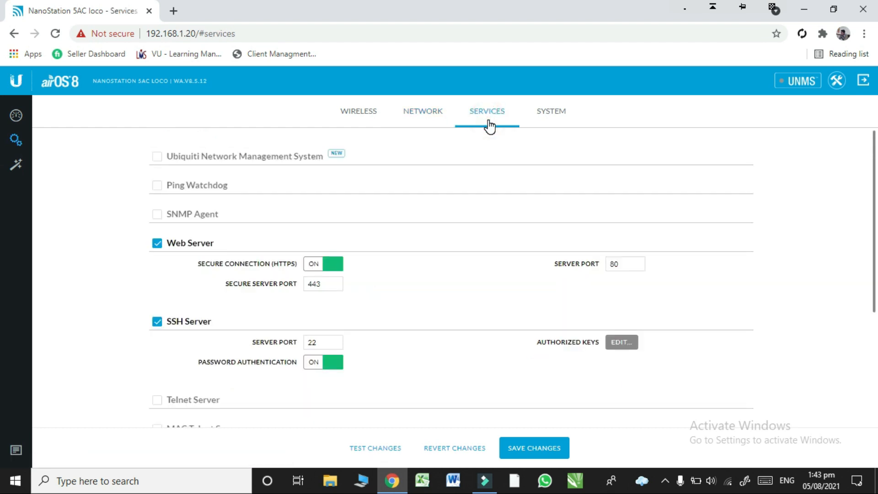
left_click_drag(877, 202, 877, 364)
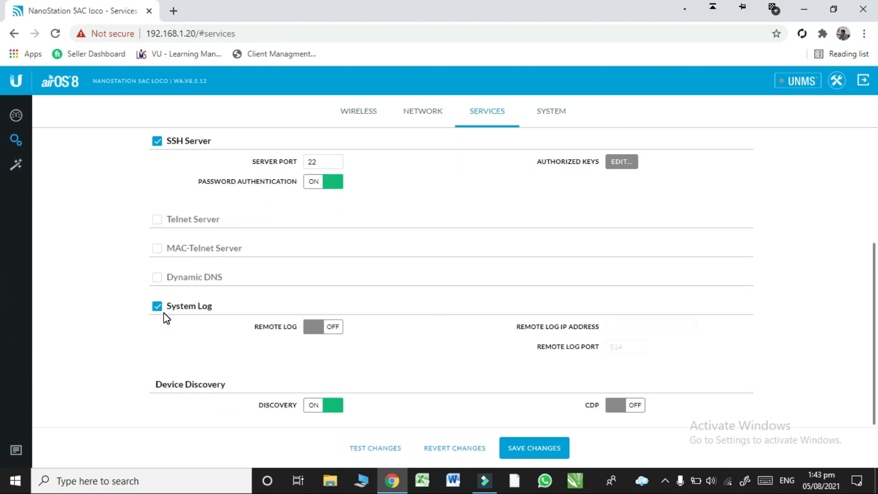
left_click(312, 332)
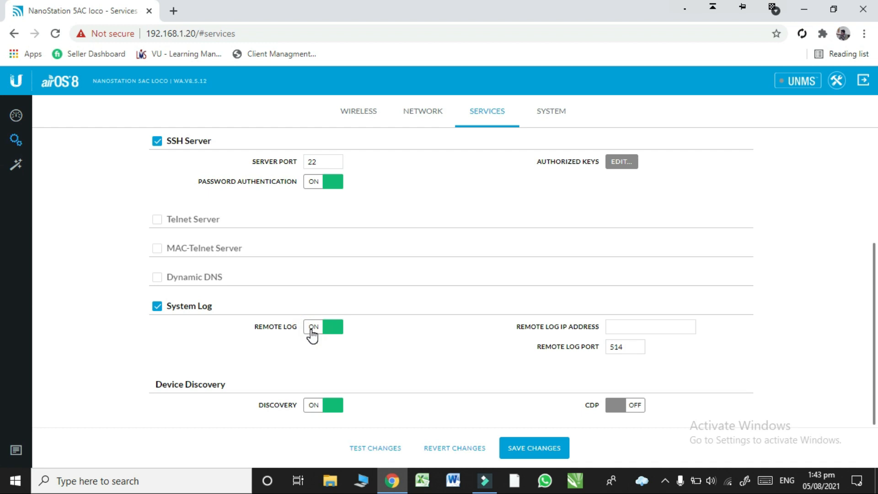
left_click(313, 334)
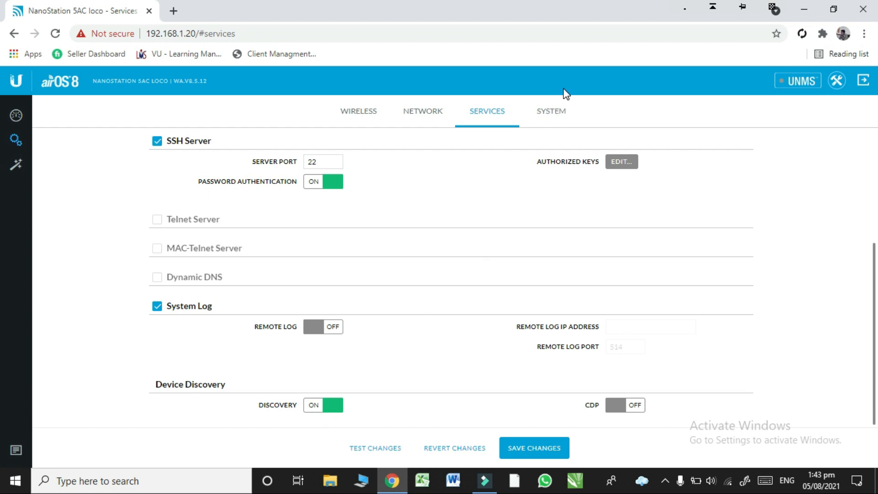
Step: Open the system settings and examine the firmware, device name, management radio and time zone options
left_click(557, 113)
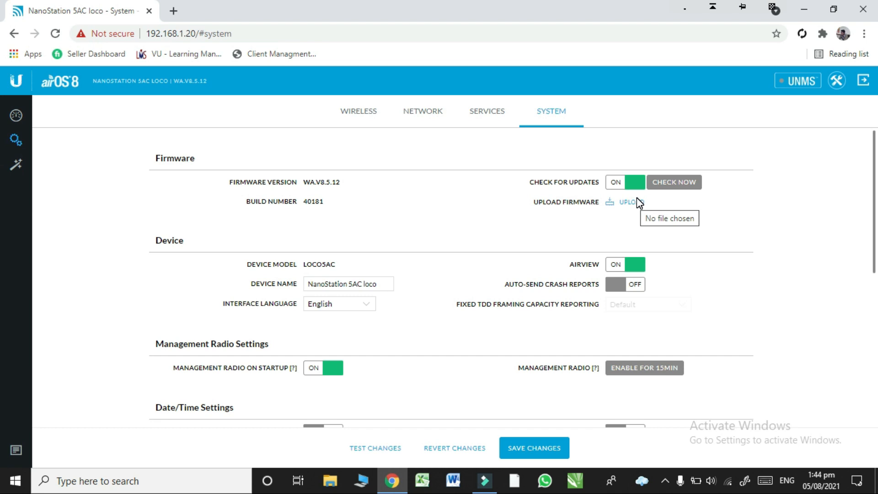
left_click(321, 267)
left_click(344, 286)
left_click_drag(345, 287, 356, 287)
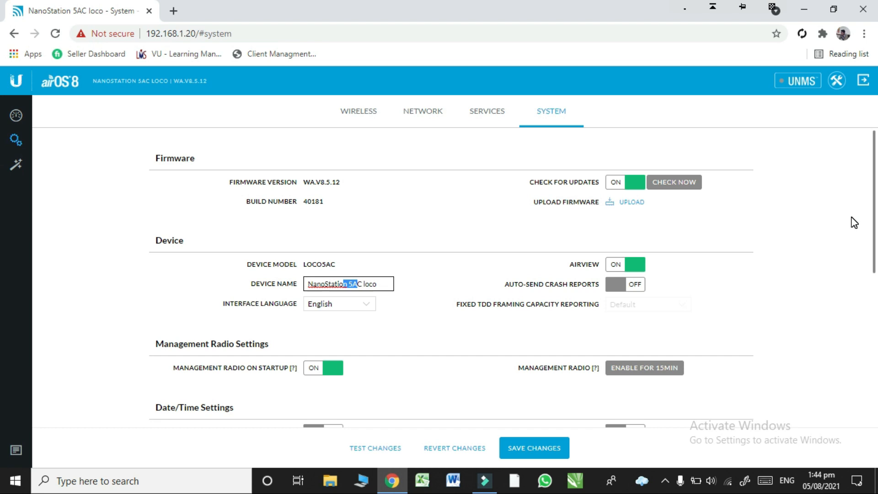
left_click_drag(874, 223, 874, 267)
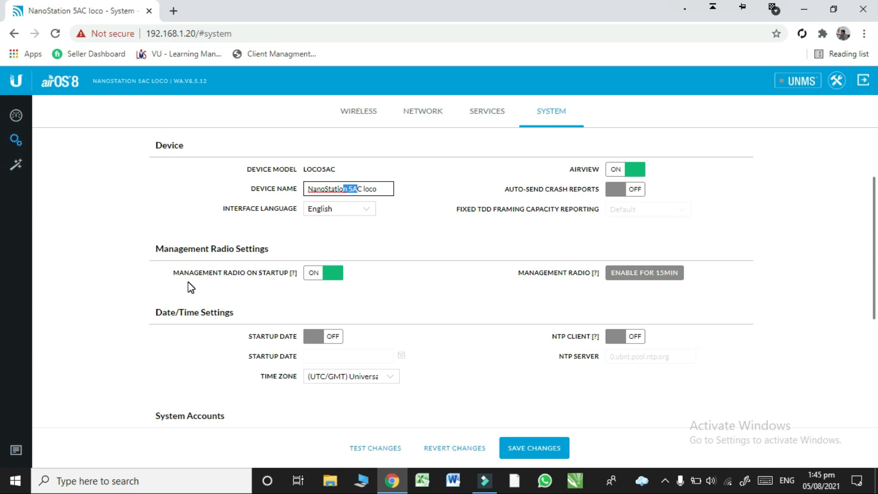
left_click(388, 212)
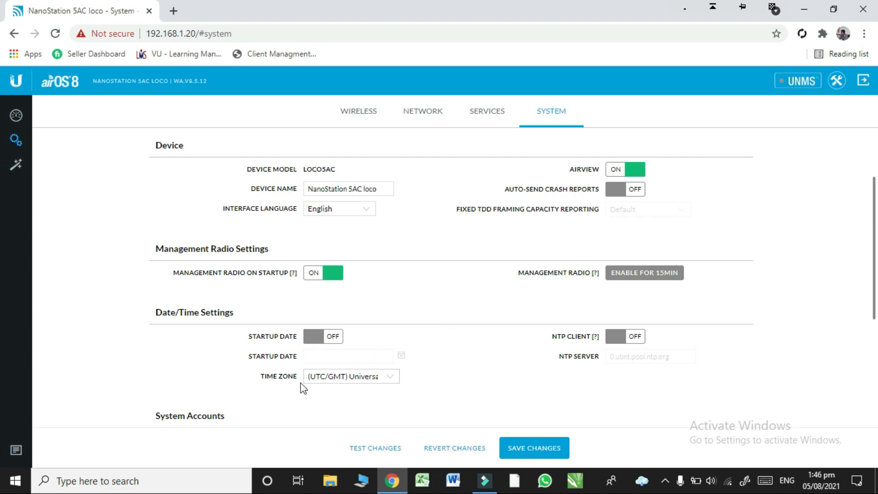
left_click(356, 383)
left_click(358, 383)
Step: Examine the administrator username and the password change form in the system accounts, closing the form without changes
scroll(2, 256, "down", 3)
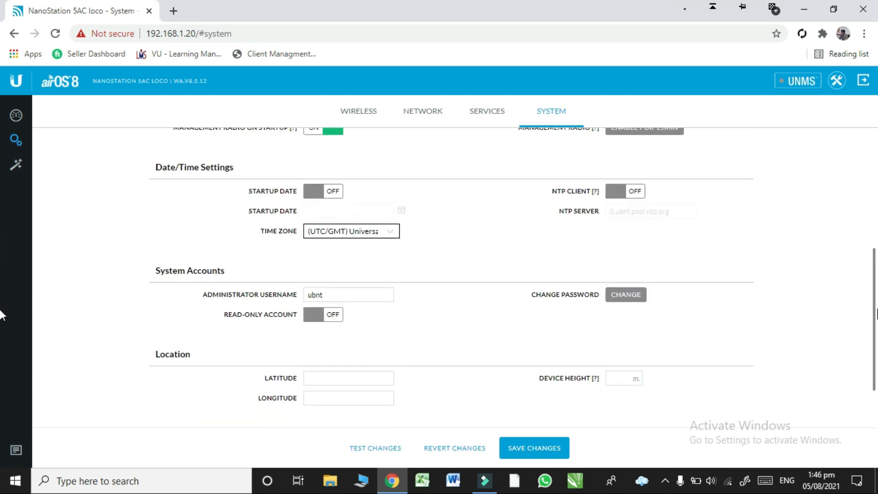
scroll(2, 314, "down", 1)
left_click(353, 243)
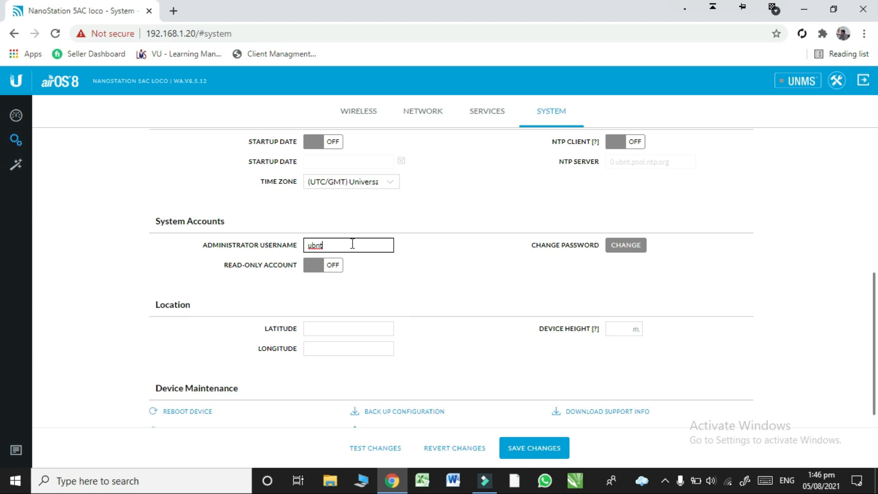
left_click(626, 247)
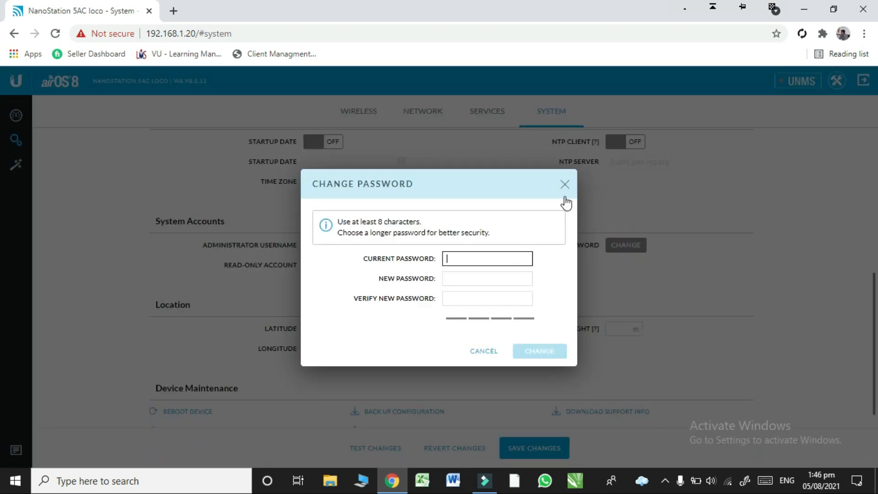
left_click(512, 276)
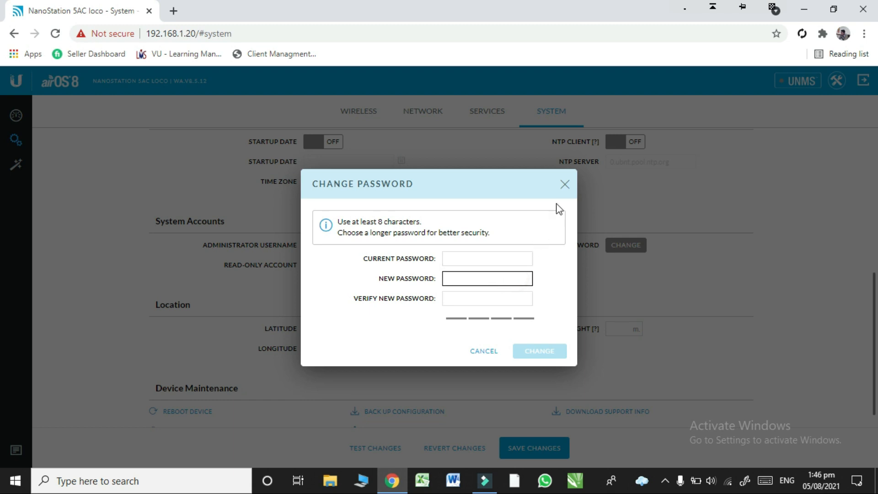
left_click(566, 185)
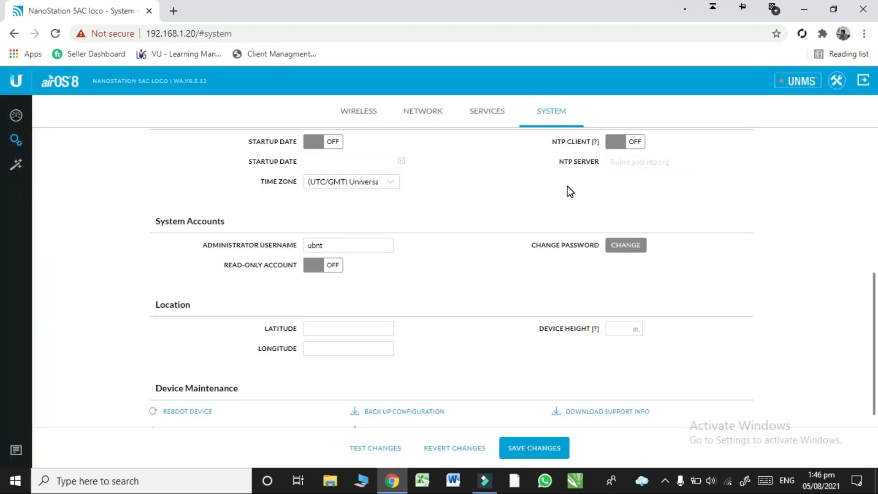
Step: Try enabling the read-only account and switch it back off without entering an account name
left_click(324, 266)
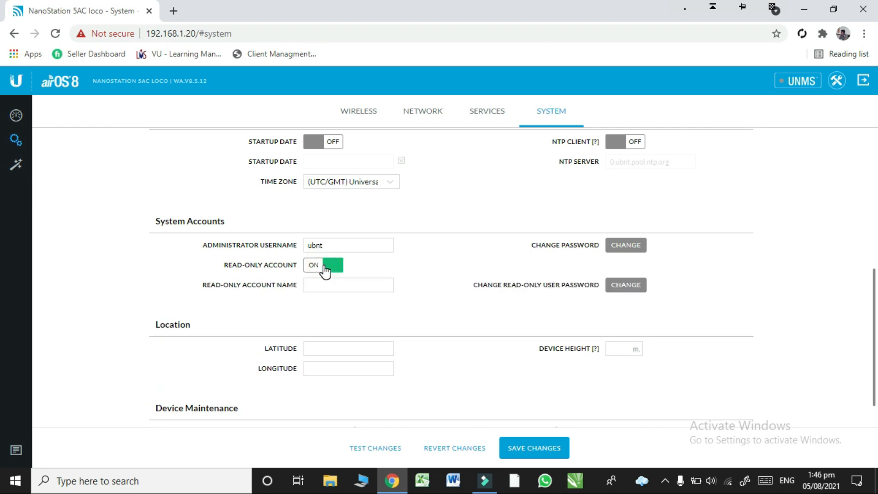
left_click(328, 283)
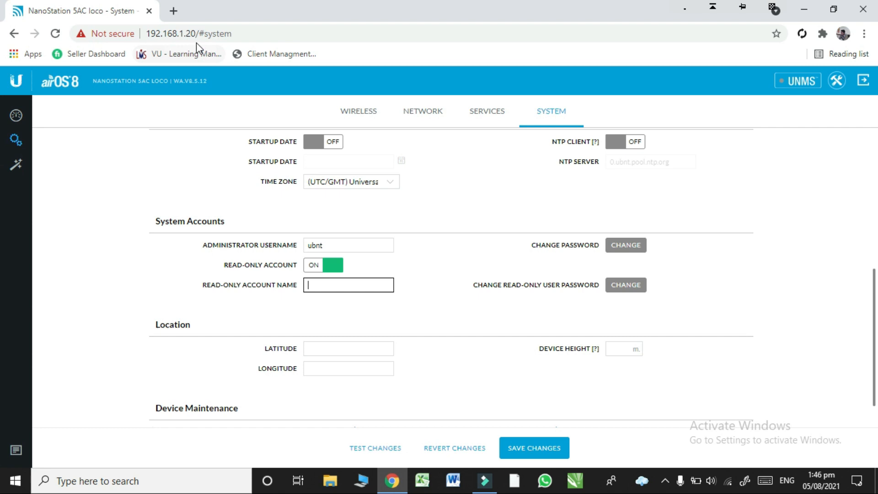
left_click(206, 33)
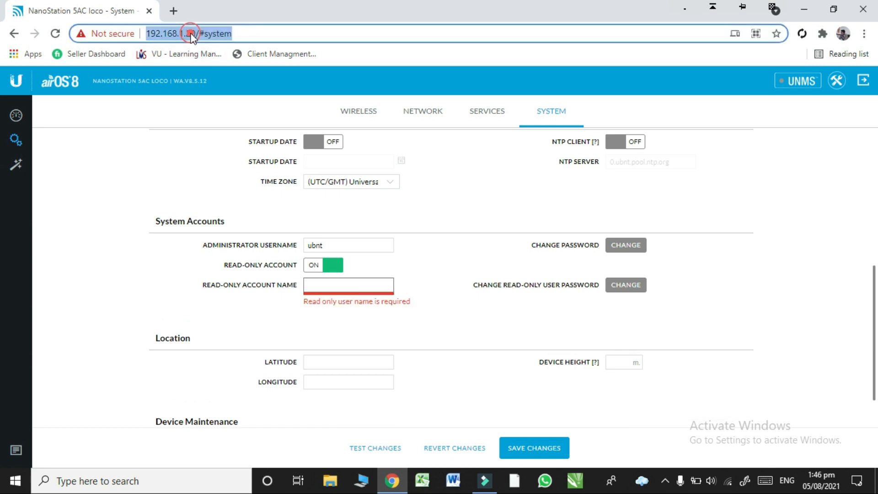
left_click(311, 285)
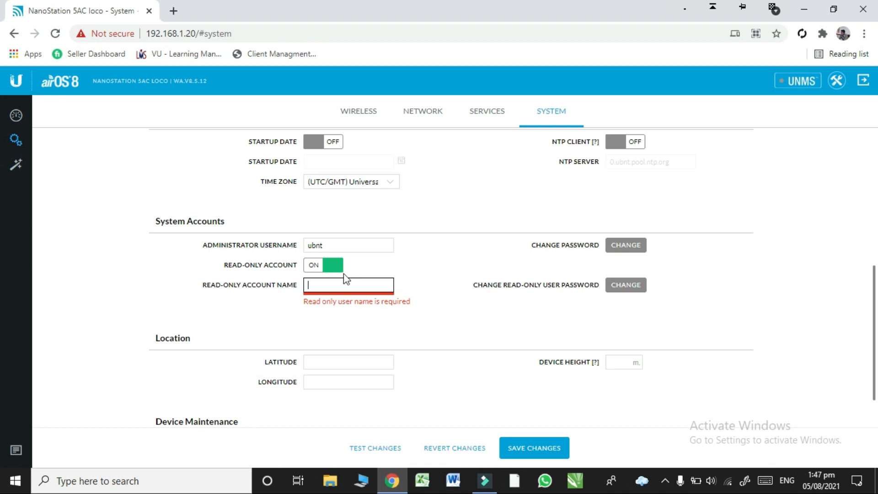
left_click(331, 267)
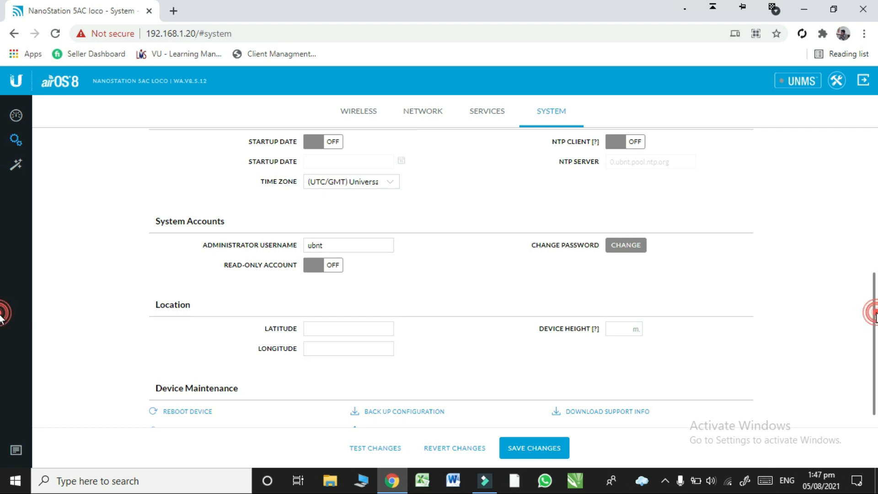
Step: Examine the location and device maintenance options of the system settings
scroll(3, 320, "down", 1)
left_click(343, 313)
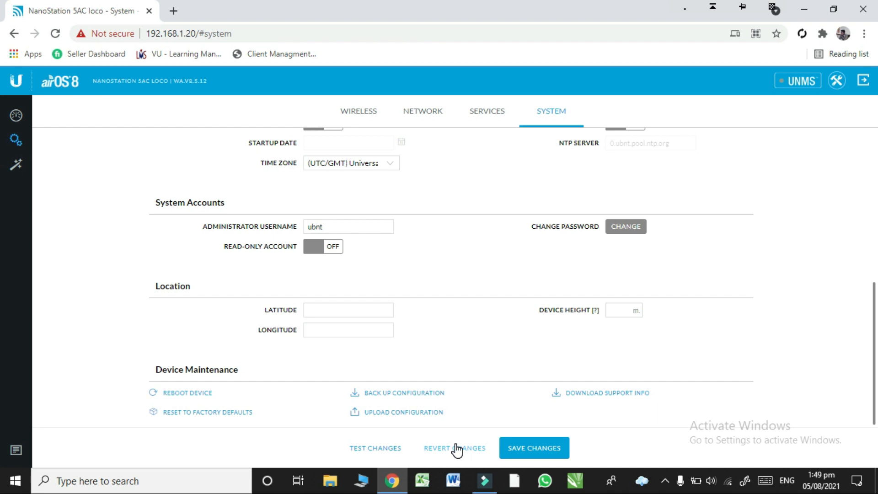
Step: Open the speed test tool, select 192.168.1.28 as the destination IP, and close it without starting a test
left_click(837, 82)
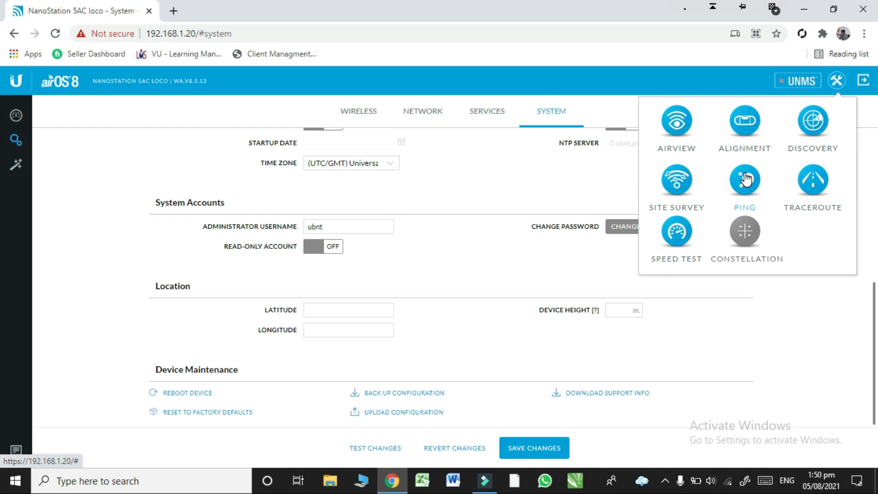
left_click(674, 230)
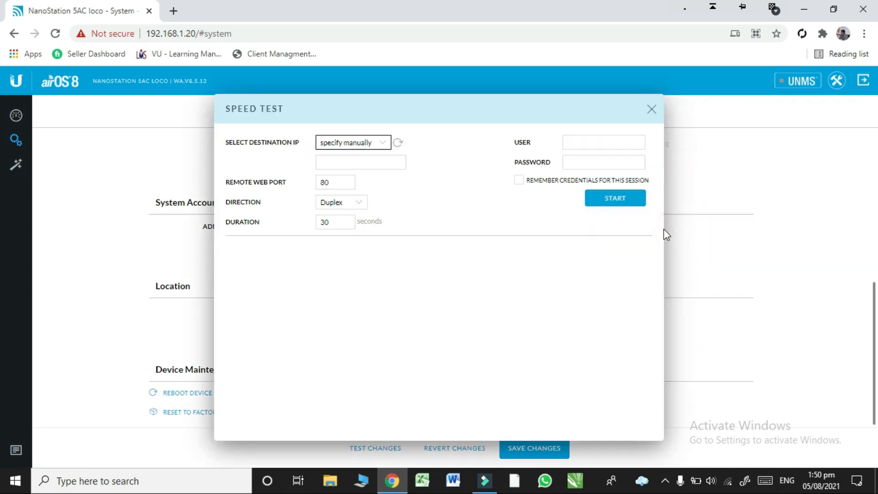
left_click(384, 140)
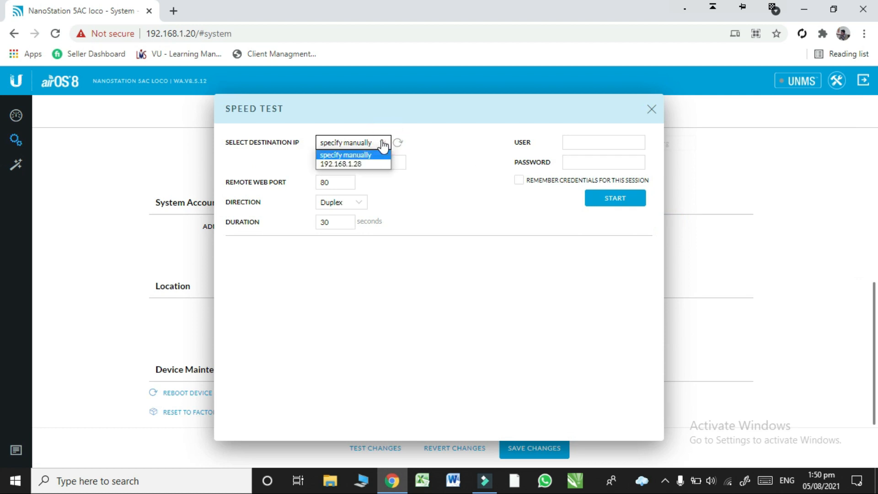
left_click(375, 164)
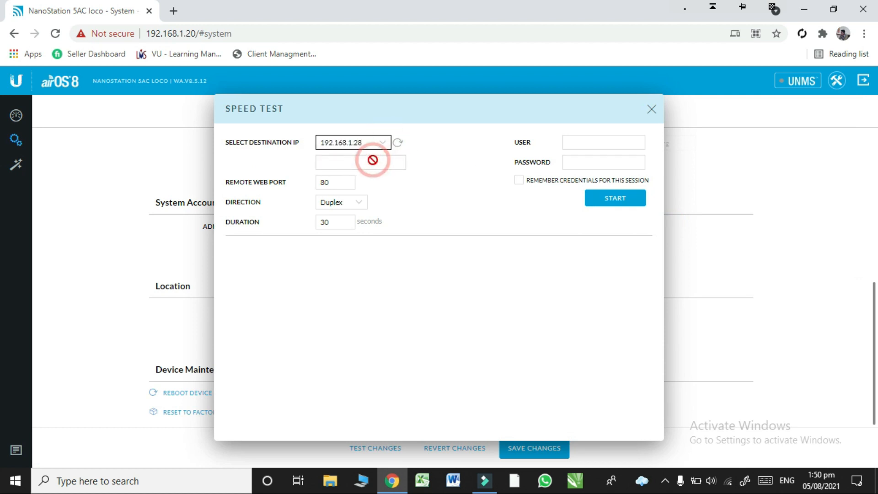
left_click(579, 142)
left_click(580, 162)
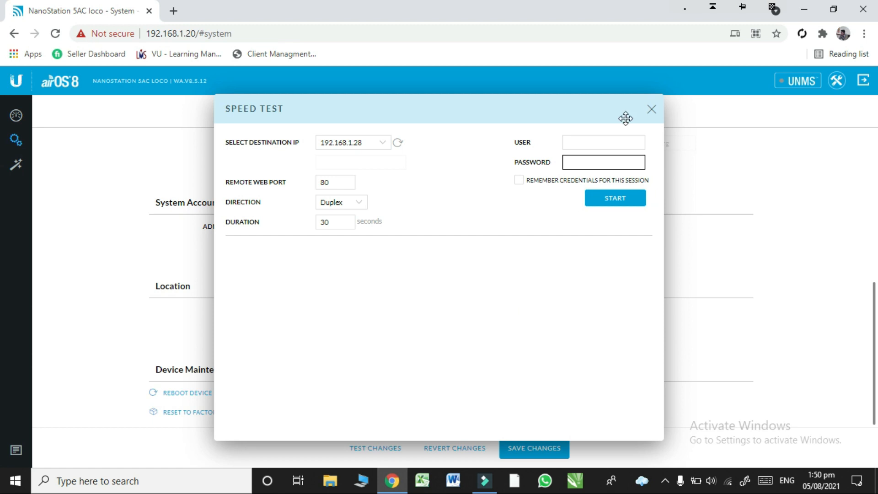
left_click(652, 110)
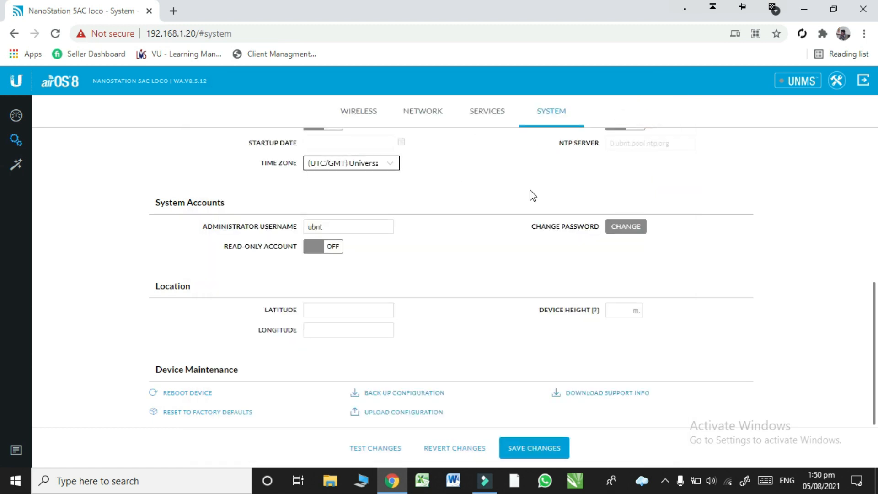
scroll(3, 338, "up", 7)
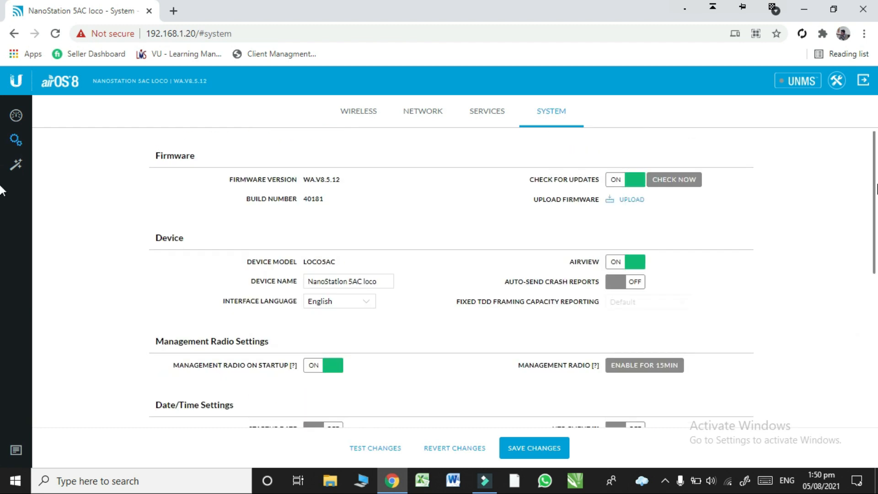